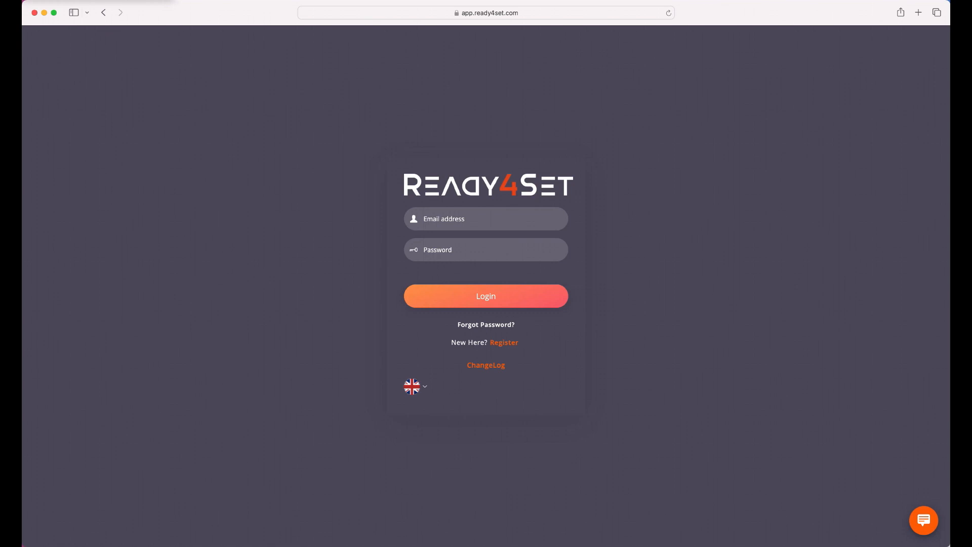
# Log in with the saved account e-mail address and password
pyautogui.click(476, 219)
pyautogui.click(476, 244)
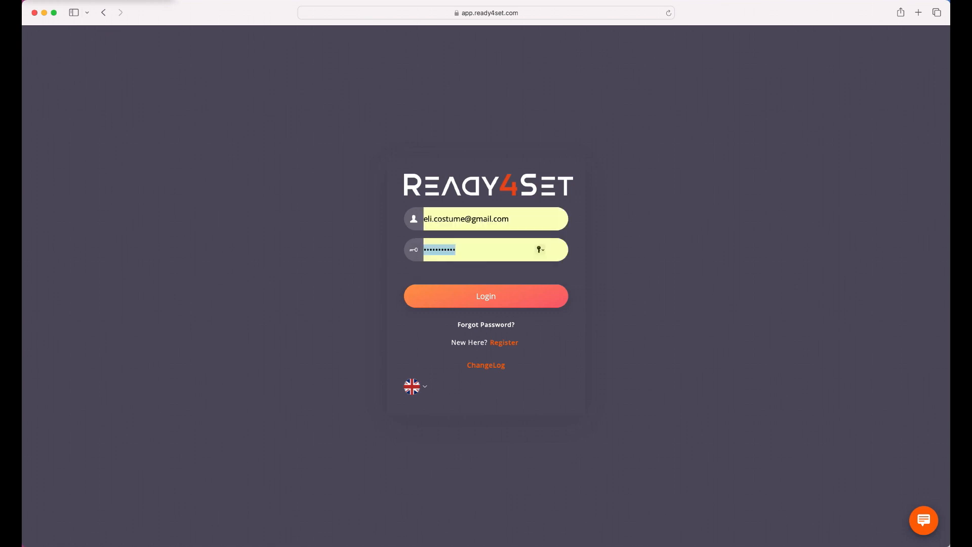
pyautogui.press('Return')
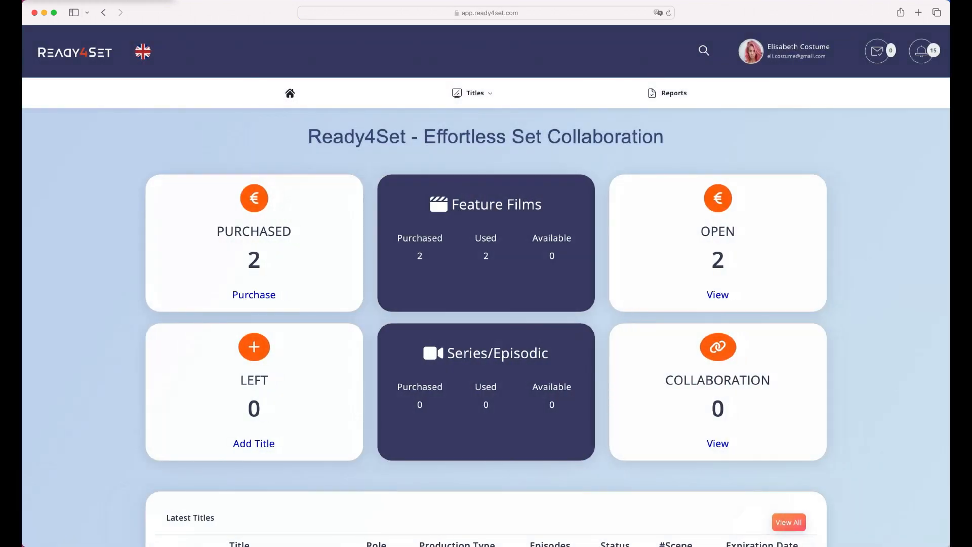
# Examine the dashboard's January 2024 workplan and the title, date, description and scene number of scene 0005 on January 8
pyautogui.scroll(-5, 487, 304)
pyautogui.scroll(-10, 486, 312)
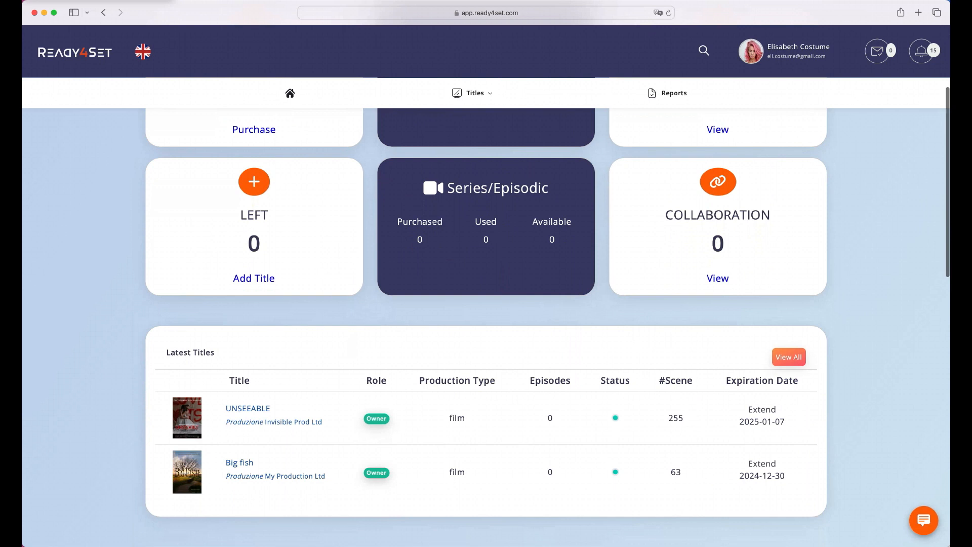
pyautogui.scroll(-4, 487, 311)
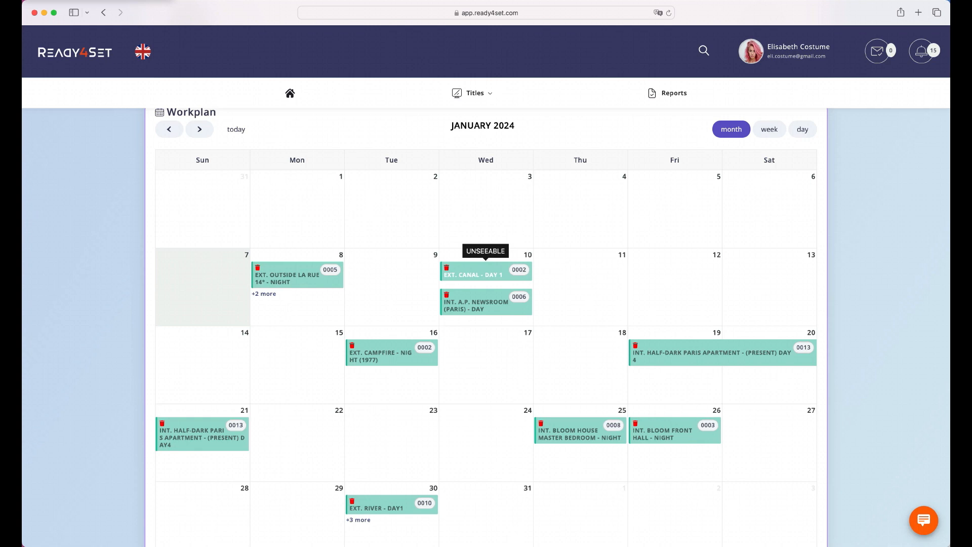
pyautogui.click(287, 278)
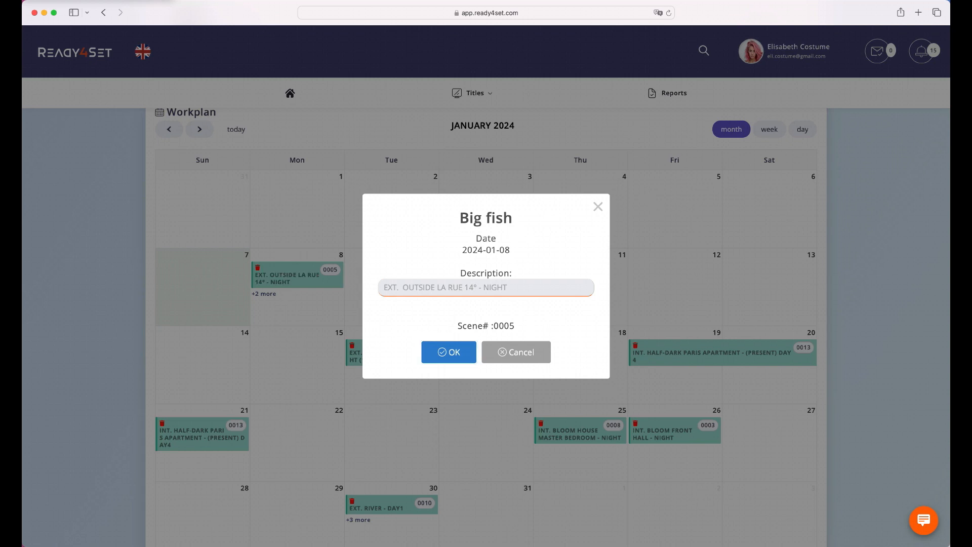
pyautogui.moveTo(459, 218); pyautogui.dragTo(513, 218)
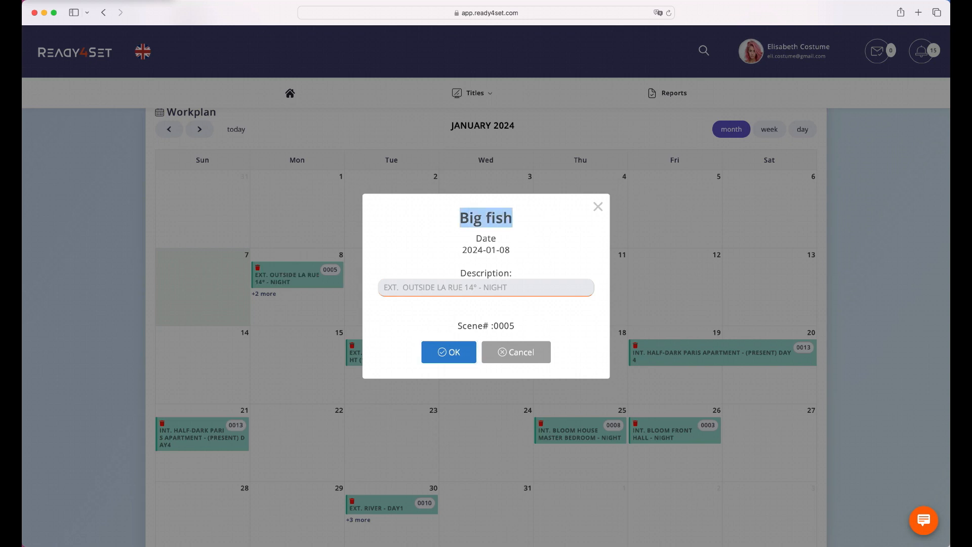
pyautogui.moveTo(476, 238); pyautogui.dragTo(510, 250)
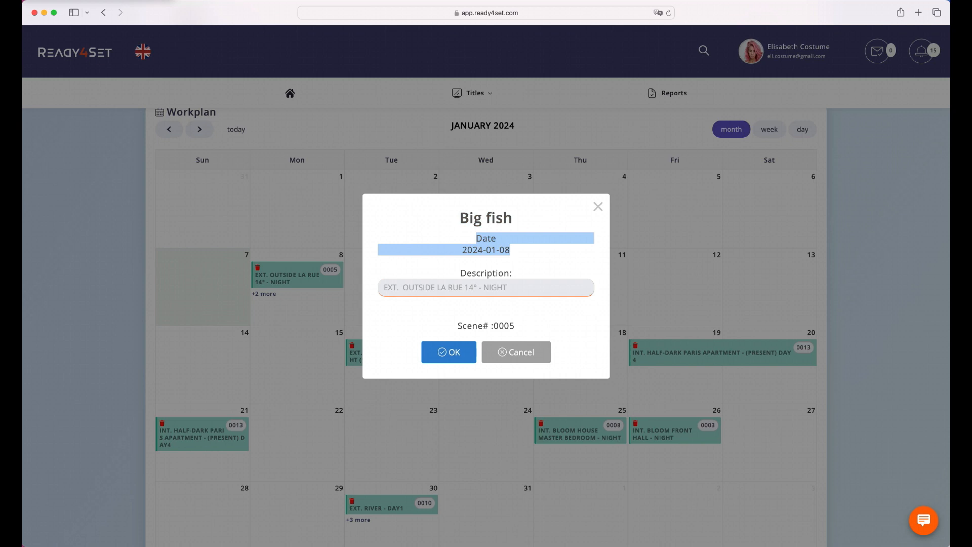
pyautogui.moveTo(460, 273); pyautogui.dragTo(517, 274)
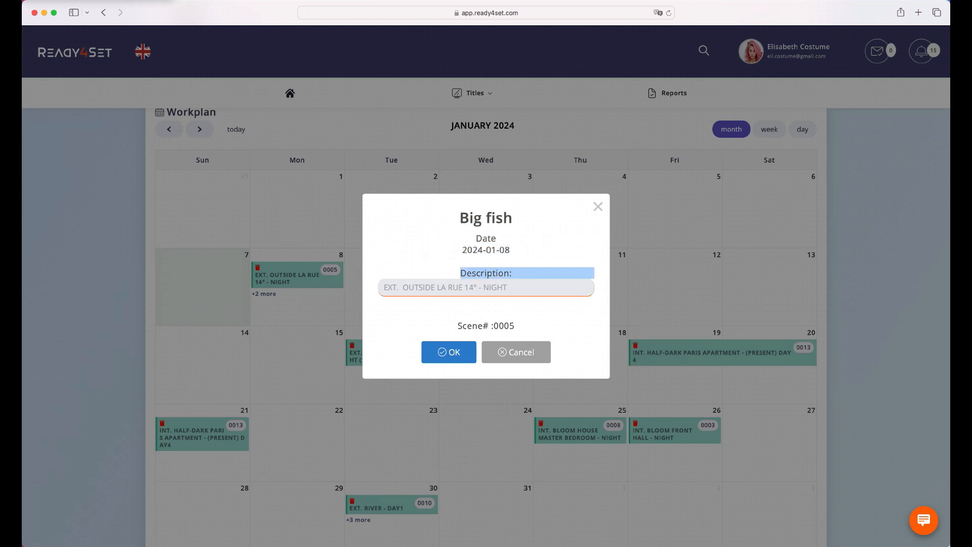
pyautogui.moveTo(458, 325); pyautogui.dragTo(515, 326)
pyautogui.click(449, 352)
pyautogui.click(486, 341)
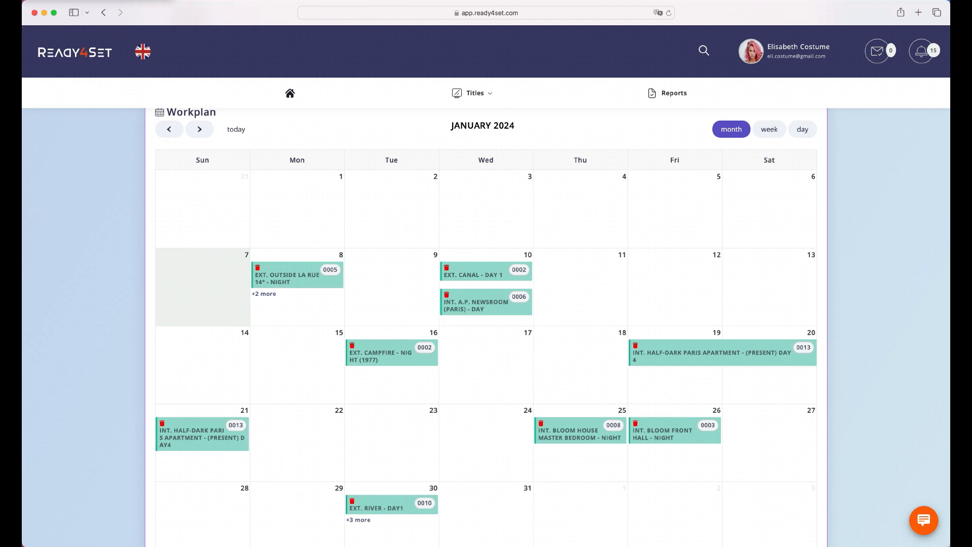
# Open the Big fish title from the latest titles and go to its workplan
pyautogui.scroll(10, 486, 304)
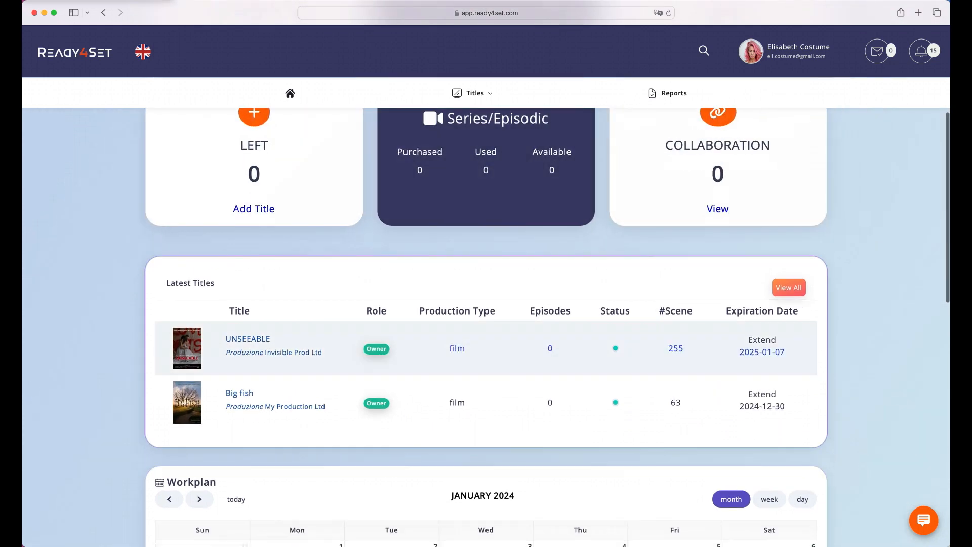
pyautogui.click(239, 394)
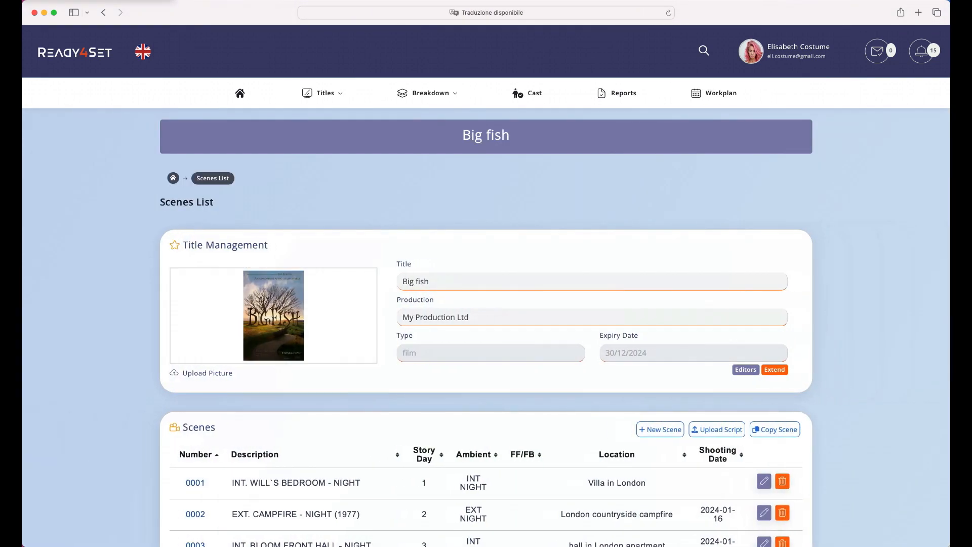
pyautogui.click(714, 93)
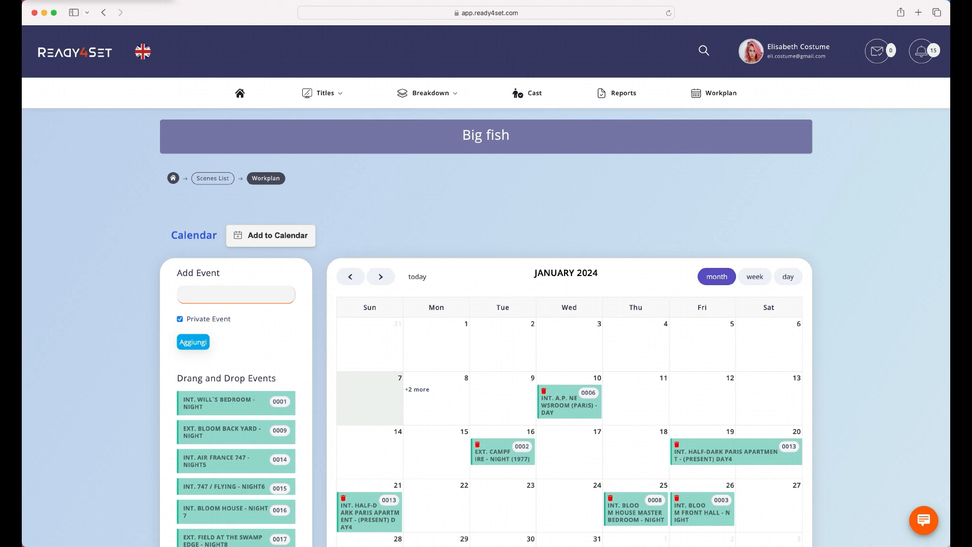
# Create a private event named "Appintment lab" and schedule it on January 23
pyautogui.moveTo(176, 273); pyautogui.dragTo(220, 273)
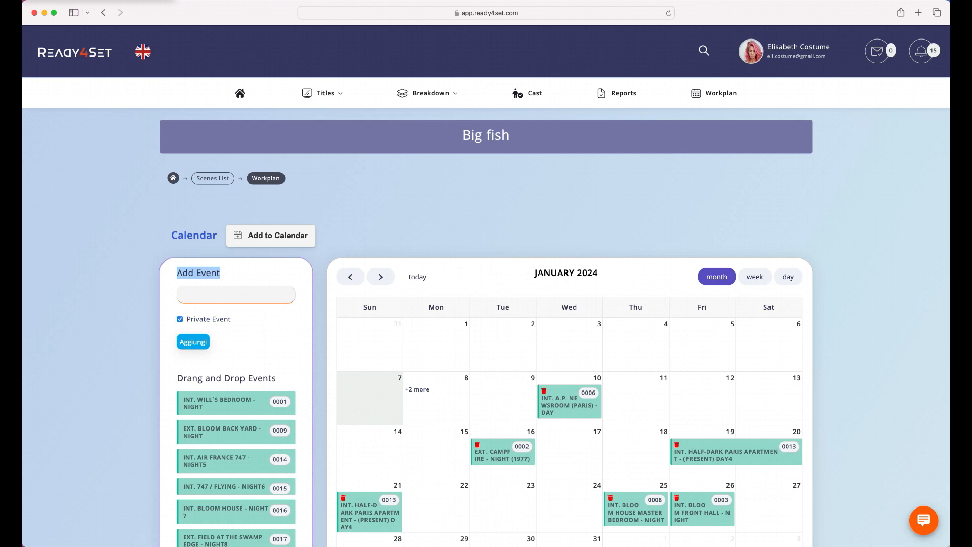
pyautogui.click(213, 295)
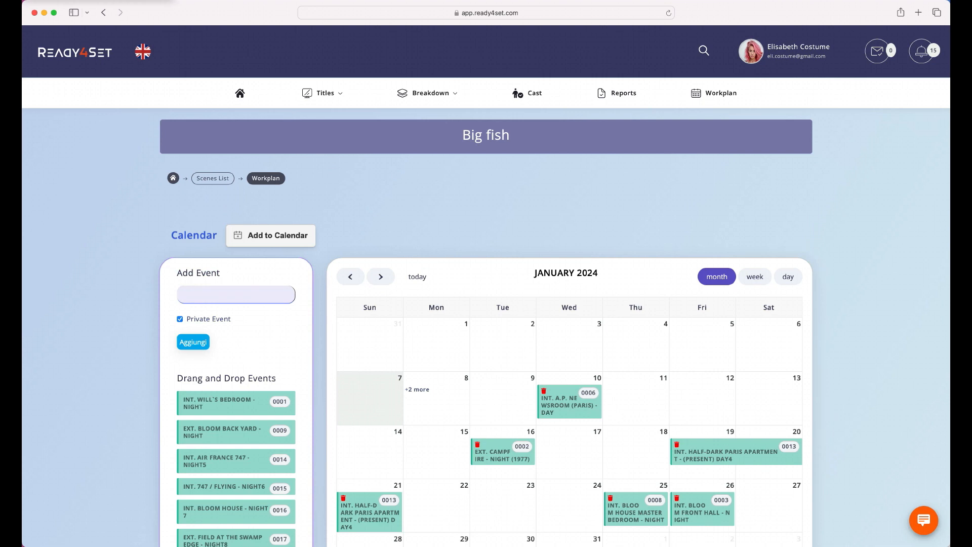
pyautogui.write('Appintment lab')
pyautogui.press('Return')
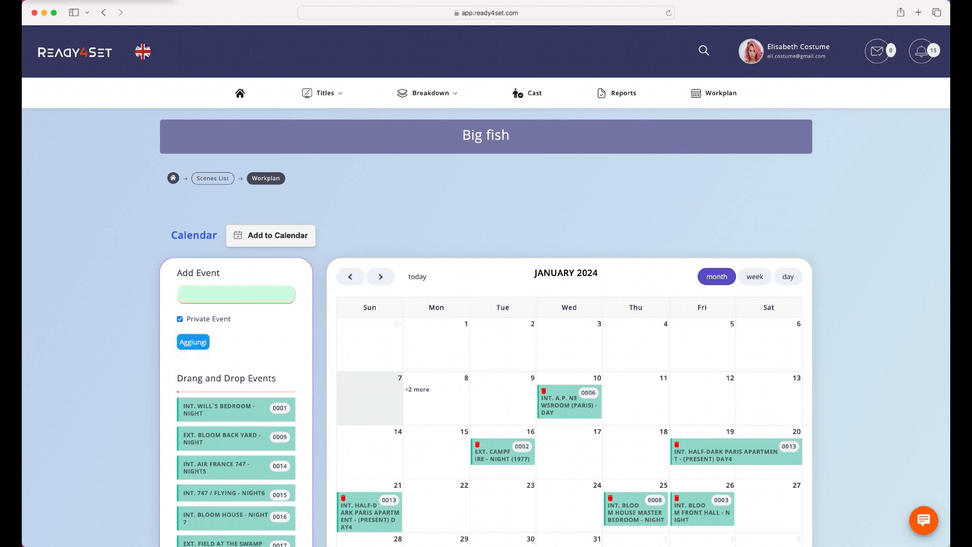
pyautogui.moveTo(236, 399); pyautogui.dragTo(504, 499)
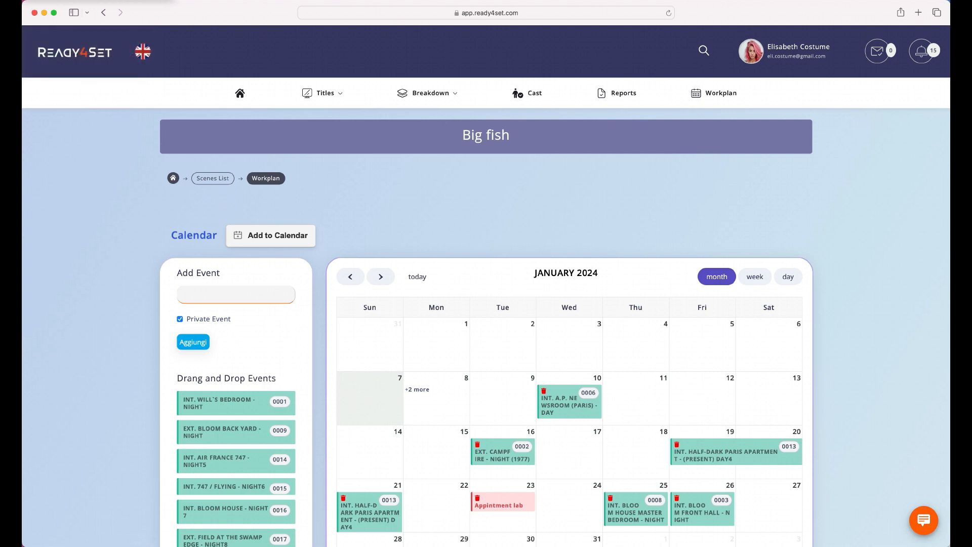
# Create a non-private event named "Public event" and schedule it on January 15
pyautogui.click(236, 295)
pyautogui.click(180, 319)
pyautogui.click(236, 295)
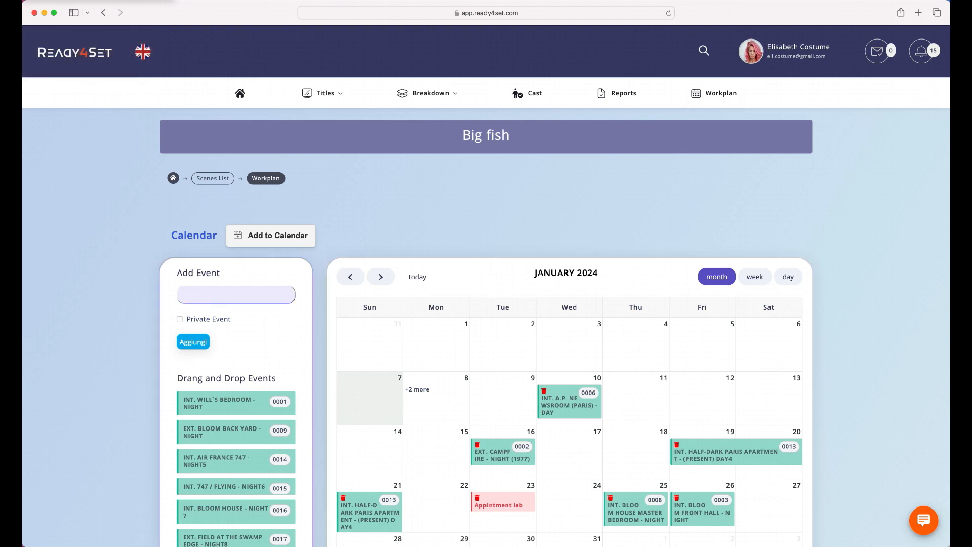
pyautogui.write('Public event')
pyautogui.click(193, 343)
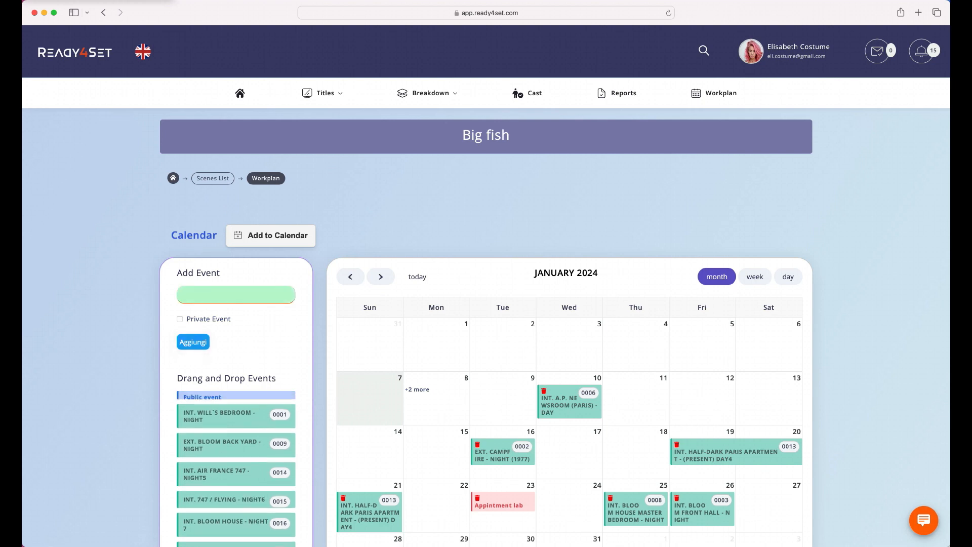
pyautogui.moveTo(203, 400); pyautogui.dragTo(410, 426)
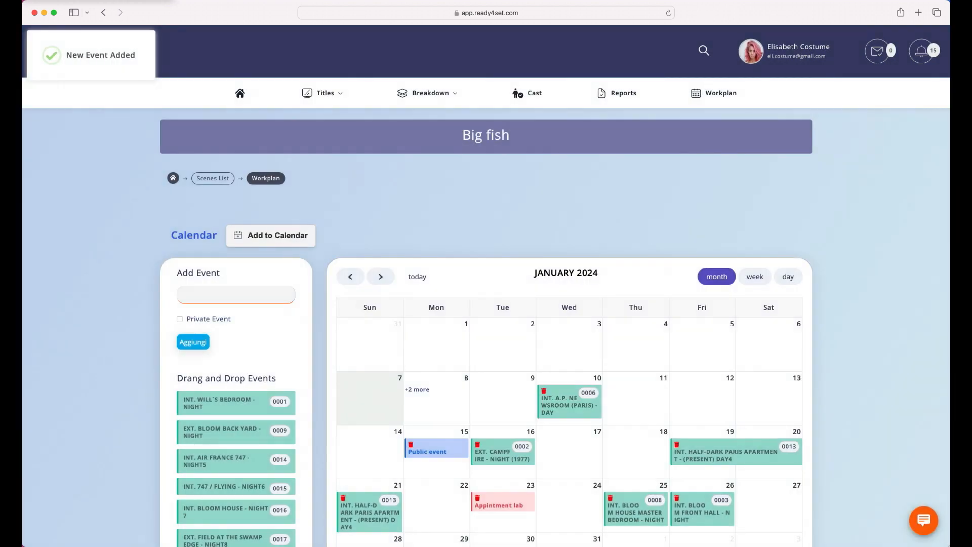
# Schedule the unplanned scene 0001 on January 17 and scene 0009 on January 22
pyautogui.scroll(-5, 486, 324)
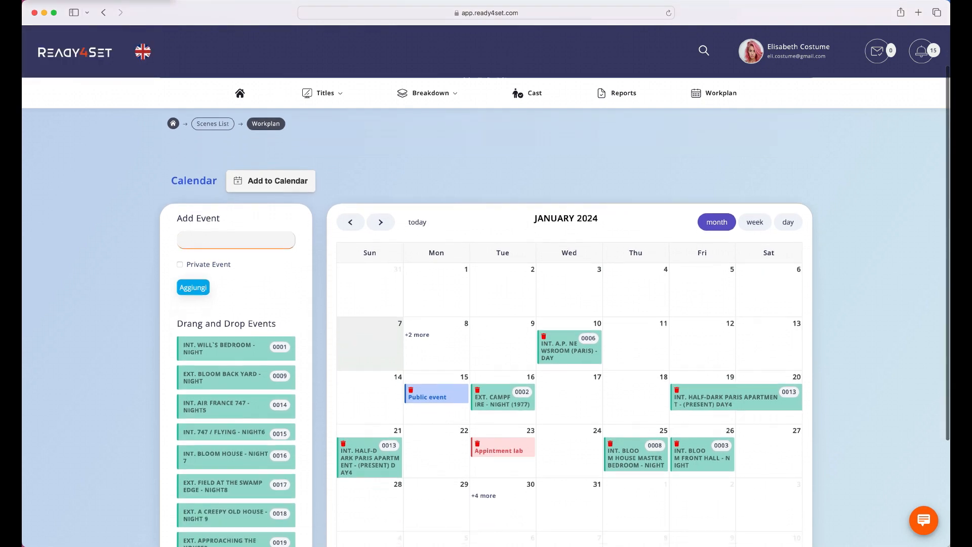
pyautogui.scroll(-1, 176, 228)
pyautogui.moveTo(177, 228); pyautogui.dragTo(277, 228)
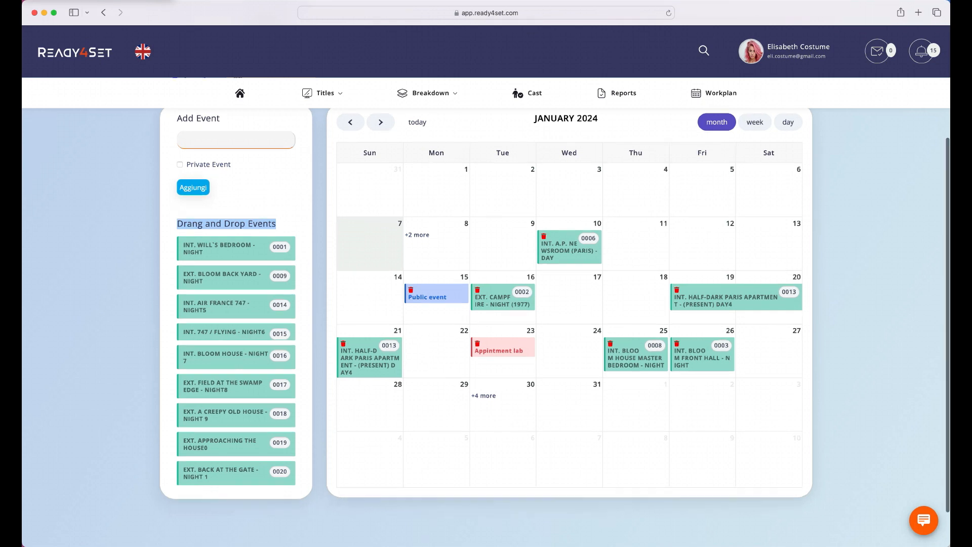
pyautogui.moveTo(223, 252); pyautogui.dragTo(546, 286)
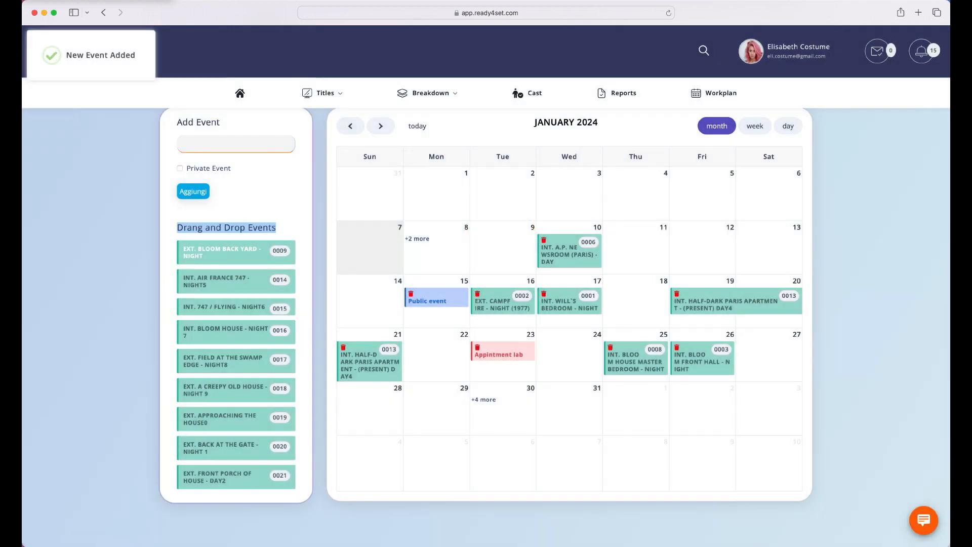
pyautogui.moveTo(223, 251); pyautogui.dragTo(417, 353)
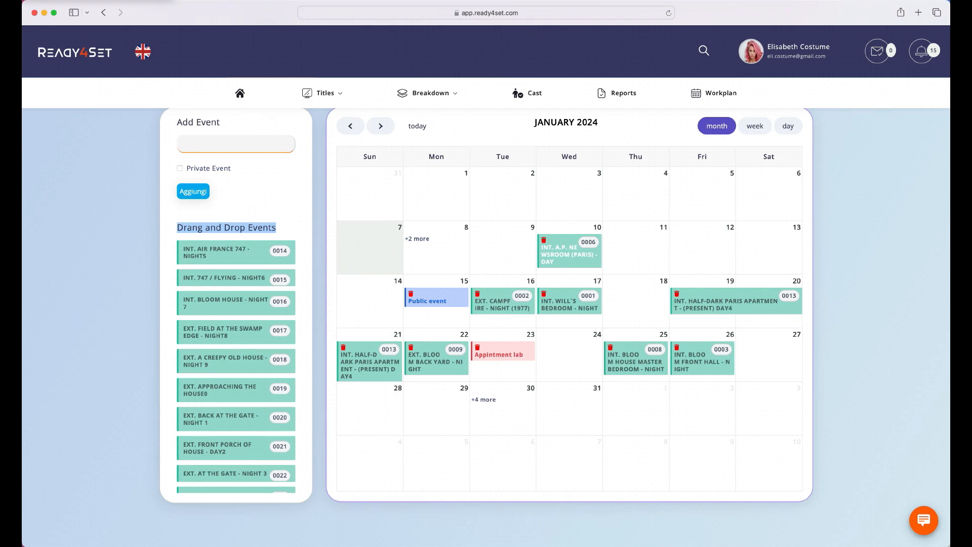
# Extend scene 0006 through January 12, and move scene 0009 to January 31 and scene 0008 to January 29
pyautogui.moveTo(601, 251); pyautogui.dragTo(702, 252)
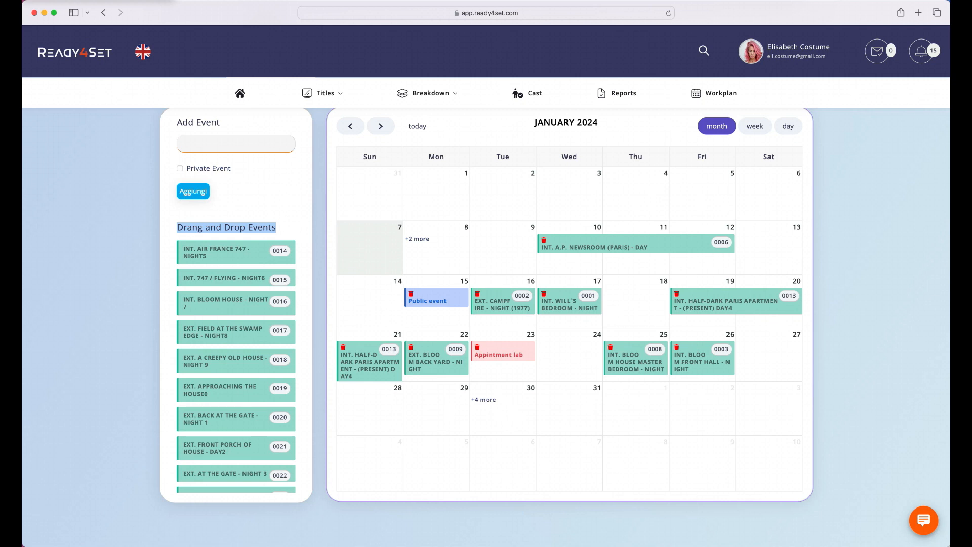
pyautogui.moveTo(436, 360); pyautogui.dragTo(570, 411)
pyautogui.moveTo(636, 361); pyautogui.dragTo(437, 411)
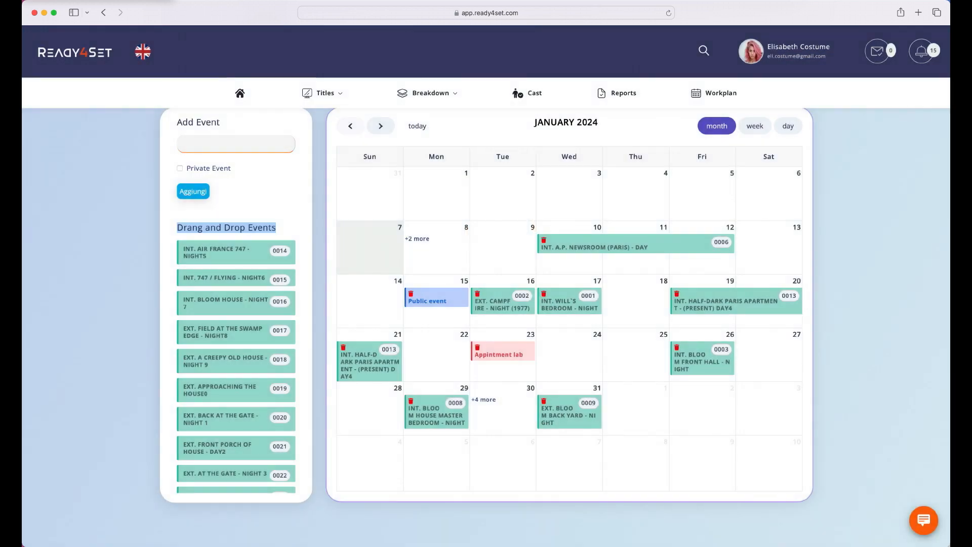
# Clear and save the shooting date of scene 0001 in the scenes list, and return to the workplan's unscheduled scenes
pyautogui.scroll(2, 304, 152)
pyautogui.scroll(-1, 486, 324)
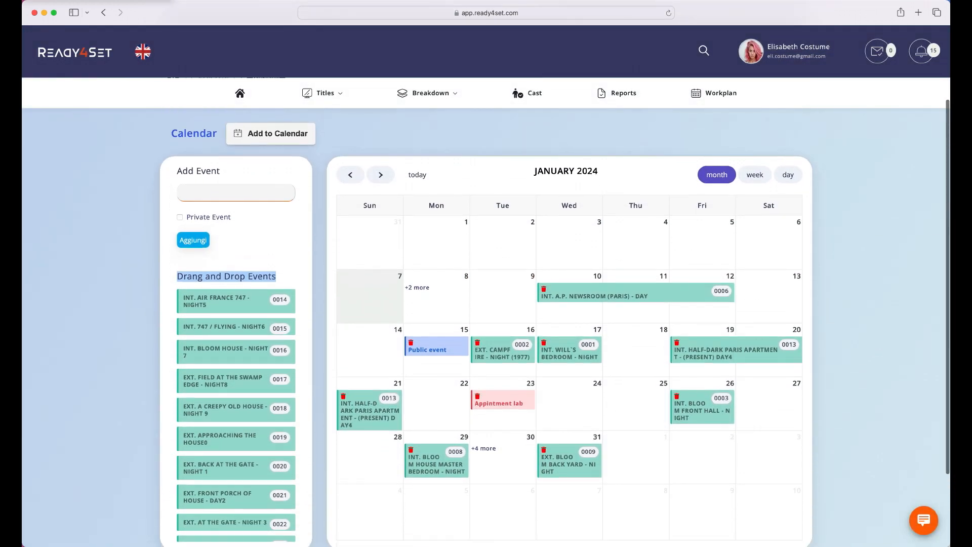
pyautogui.scroll(1, 569, 334)
pyautogui.scroll(1, 569, 335)
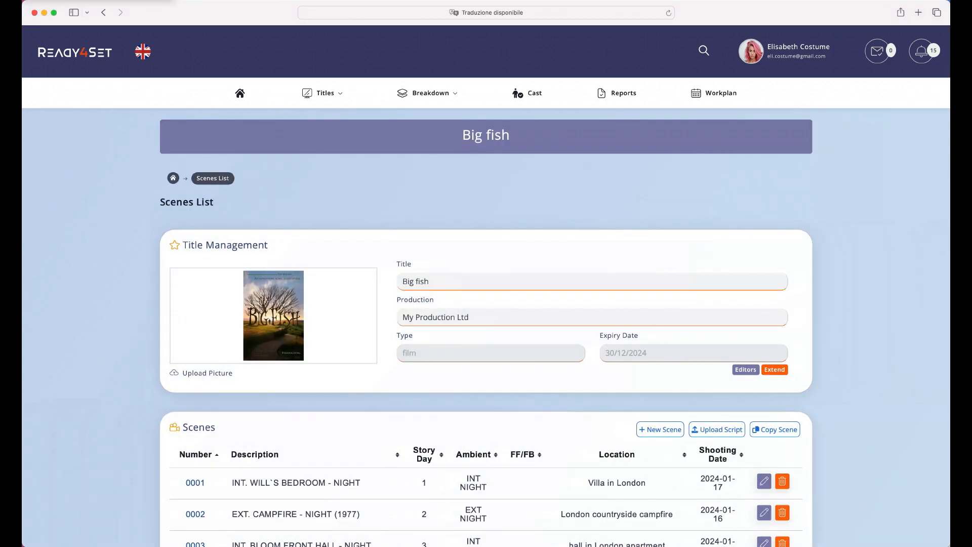
pyautogui.click(764, 481)
pyautogui.click(719, 488)
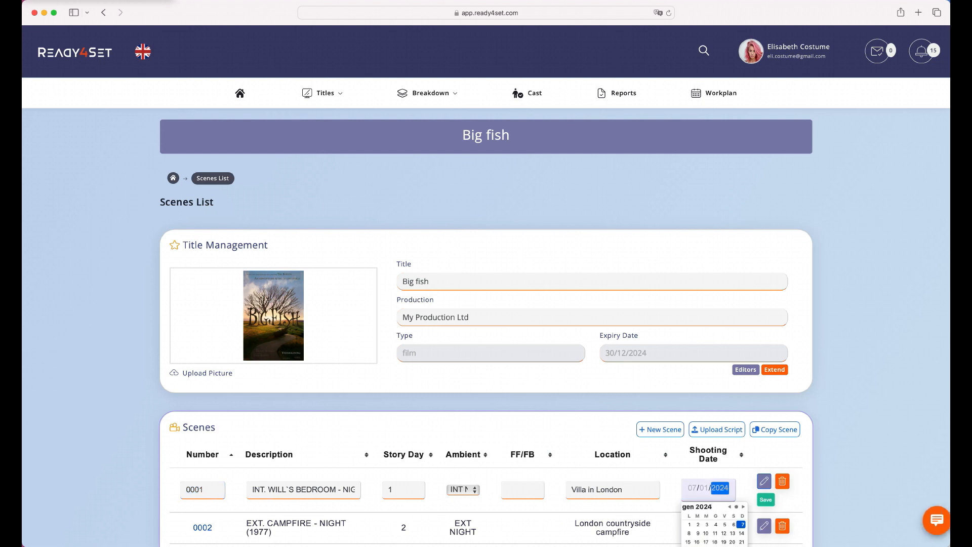
pyautogui.click(765, 500)
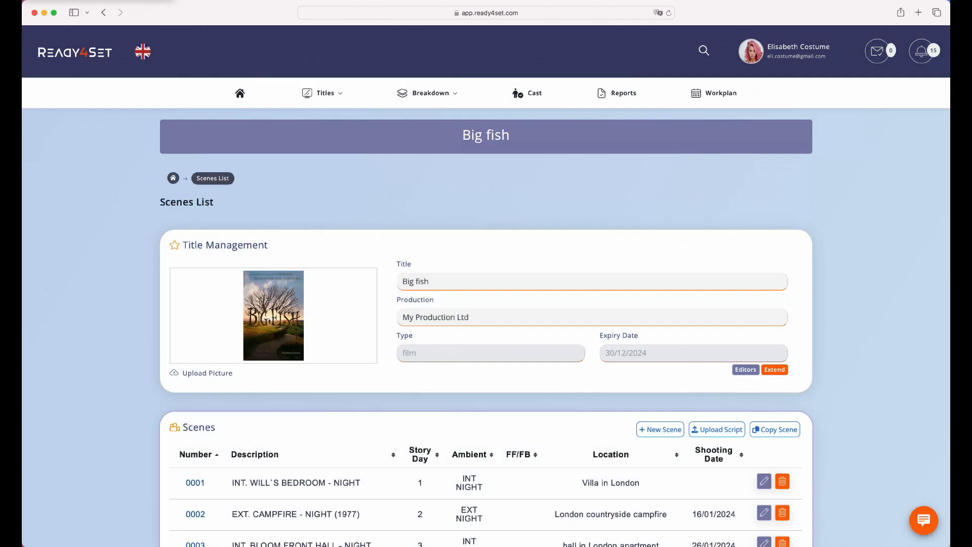
pyautogui.click(714, 93)
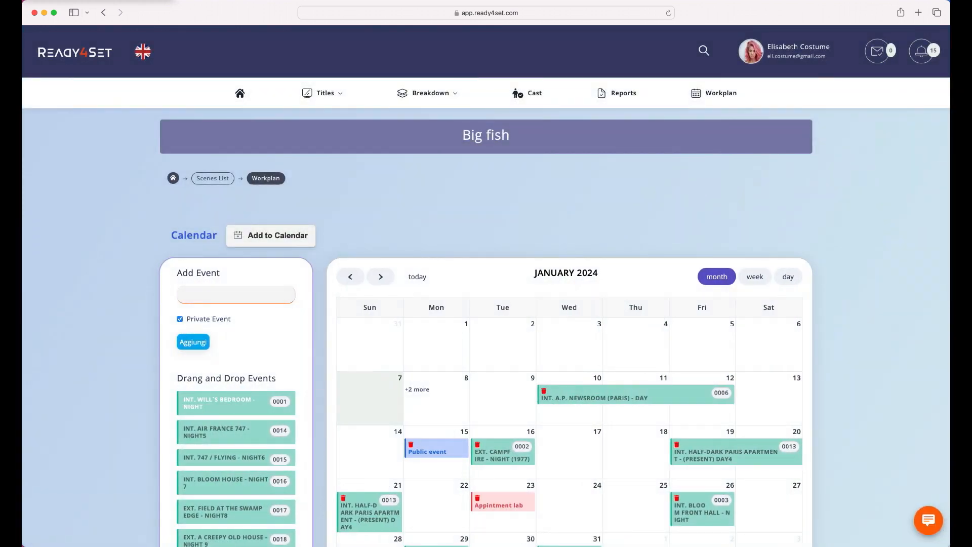
pyautogui.scroll(-2, 236, 456)
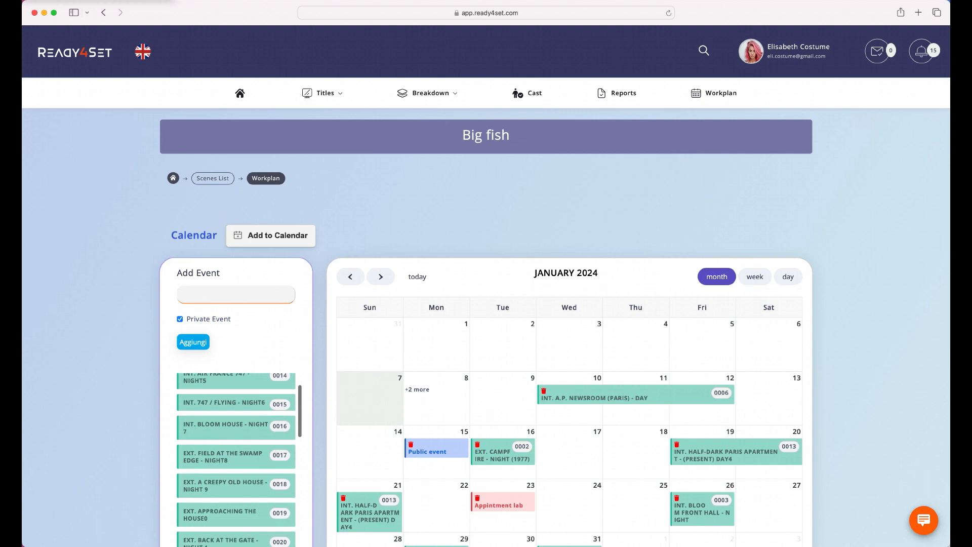
# Open the Microsoft 365 option for adding the workplan to a calendar, look through its individual events and close it
pyautogui.click(271, 235)
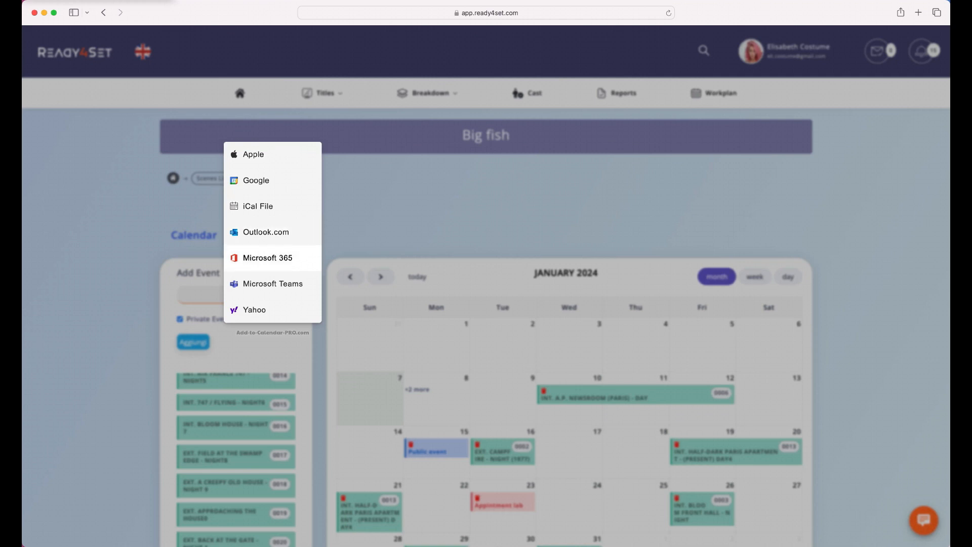
pyautogui.click(267, 258)
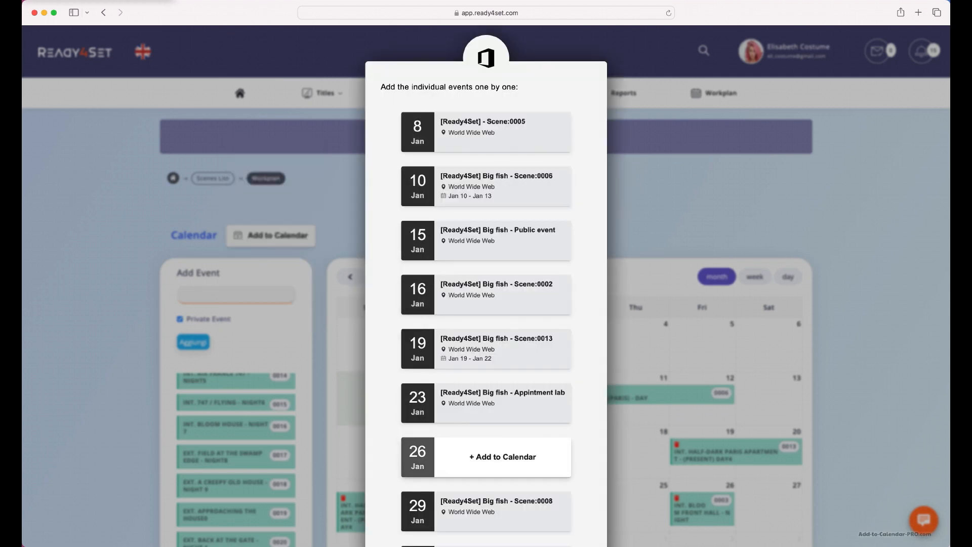
pyautogui.scroll(-1, 501, 476)
pyautogui.scroll(-10, 502, 479)
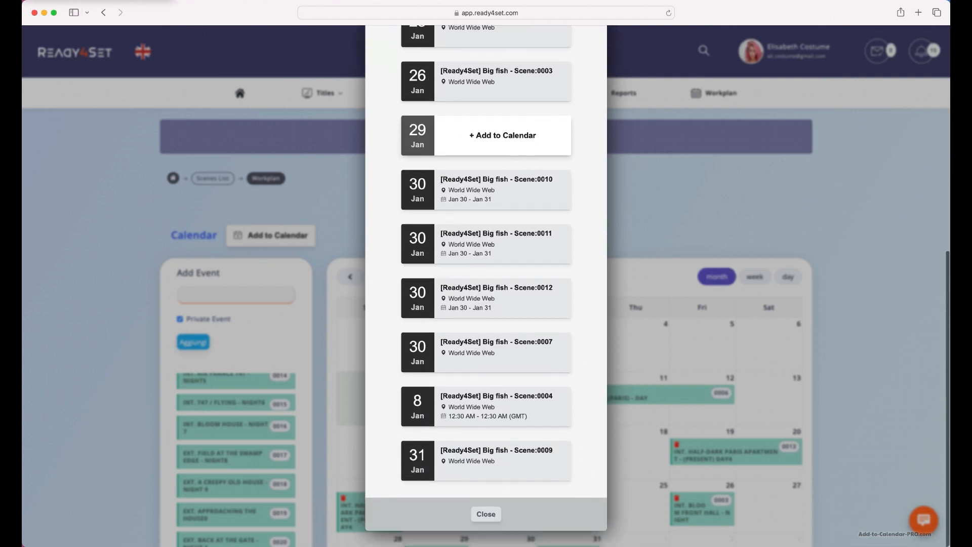
pyautogui.click(486, 506)
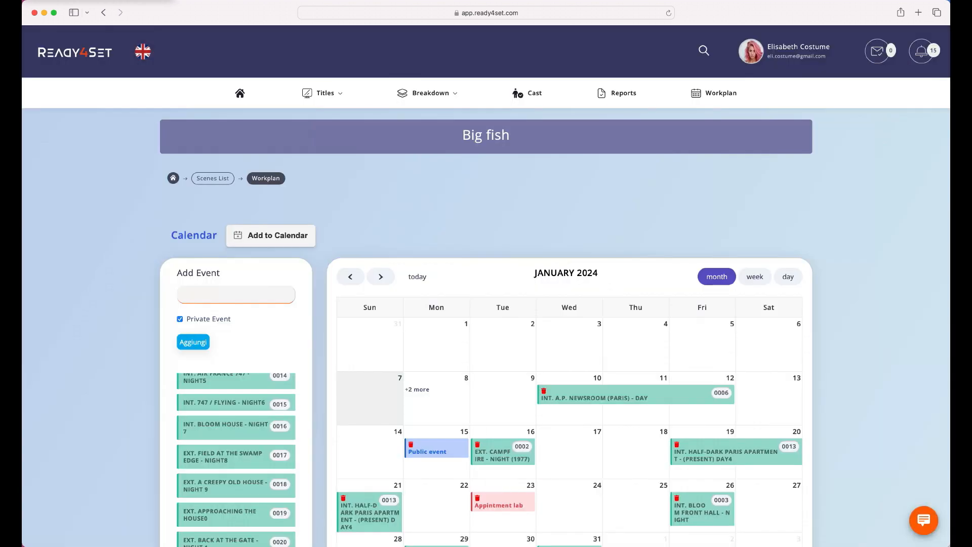
# View the workplan calendar by week and by day, and browse the days around January 7, 2024
pyautogui.click(756, 276)
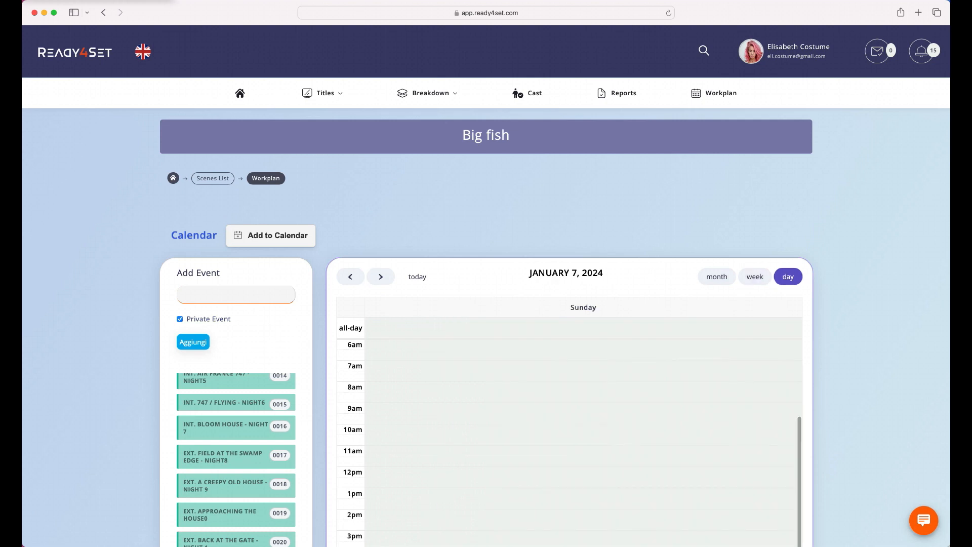
pyautogui.scroll(-3, 486, 304)
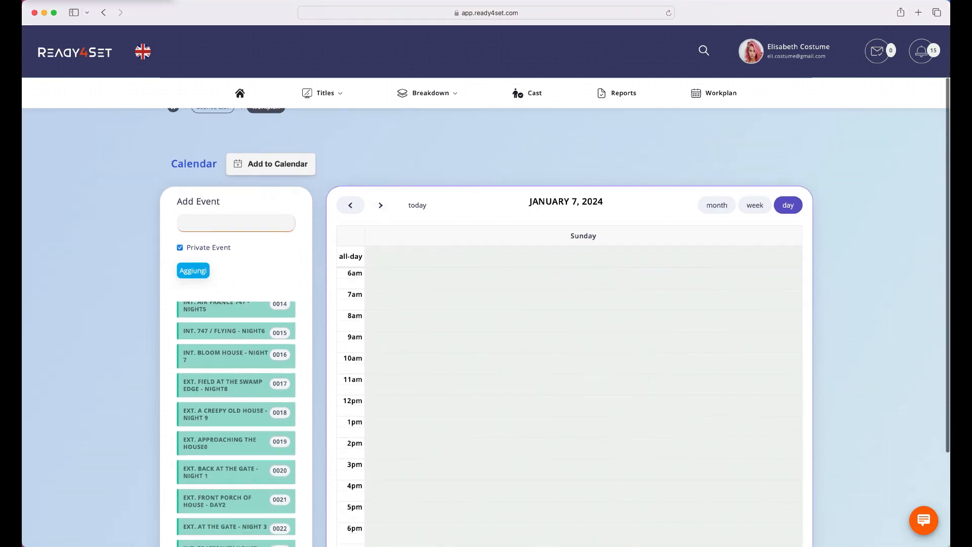
pyautogui.click(381, 205)
pyautogui.click(350, 205)
pyautogui.click(350, 205)
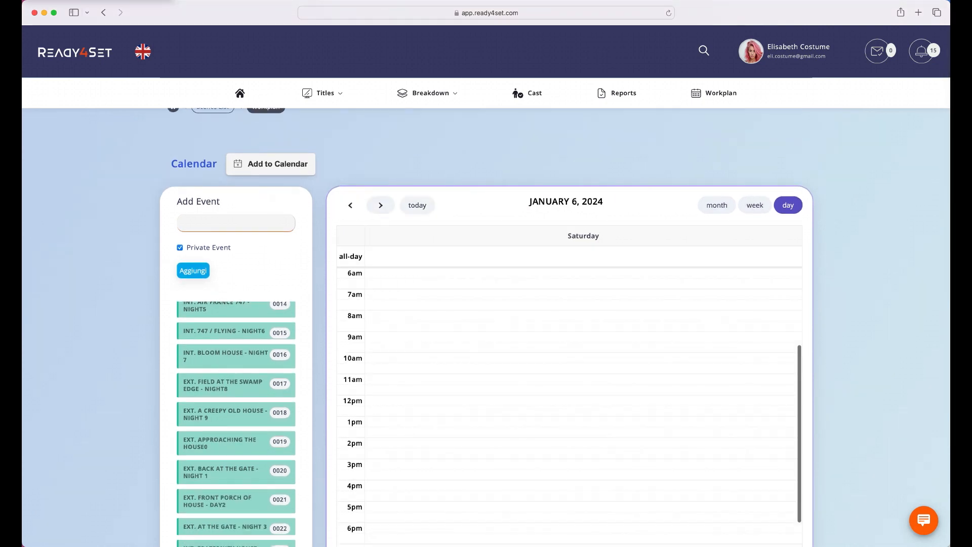
pyautogui.click(381, 205)
# Switch the calendar back to month view, look at February 2024 and return to January 2024
pyautogui.click(716, 205)
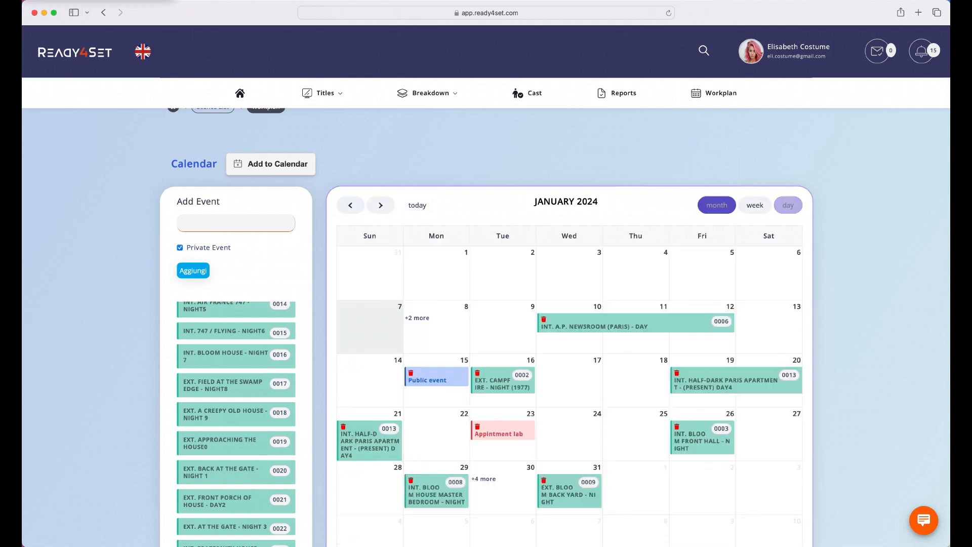
pyautogui.click(380, 205)
pyautogui.click(350, 205)
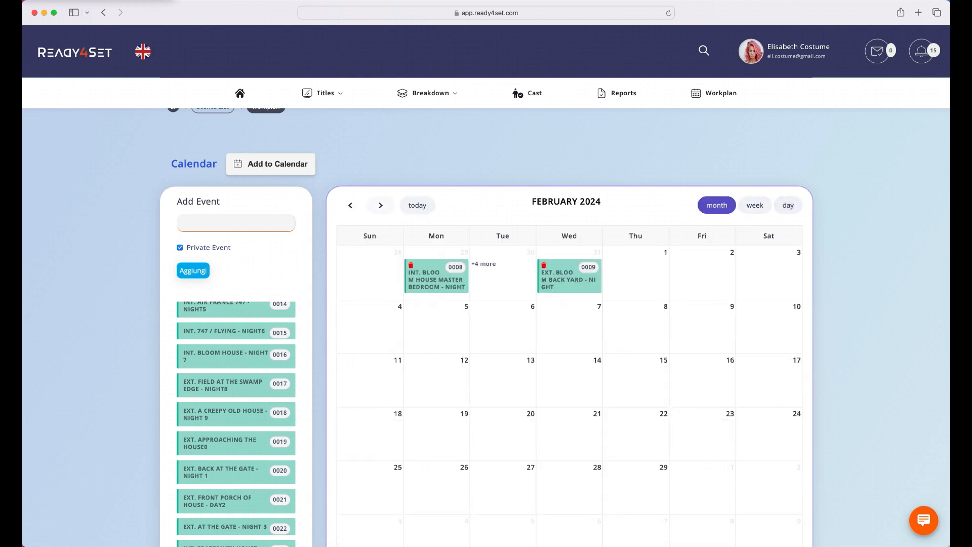
pyautogui.scroll(-2, 486, 312)
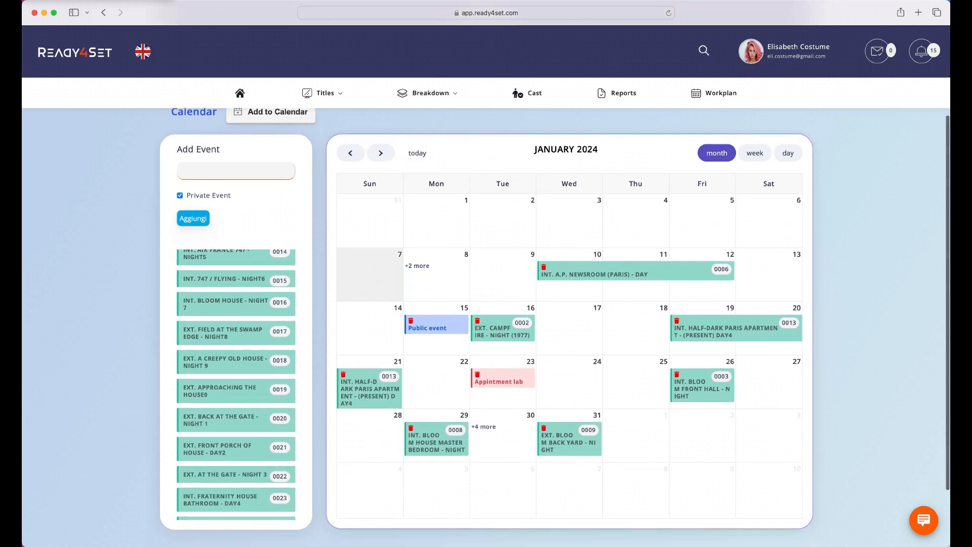